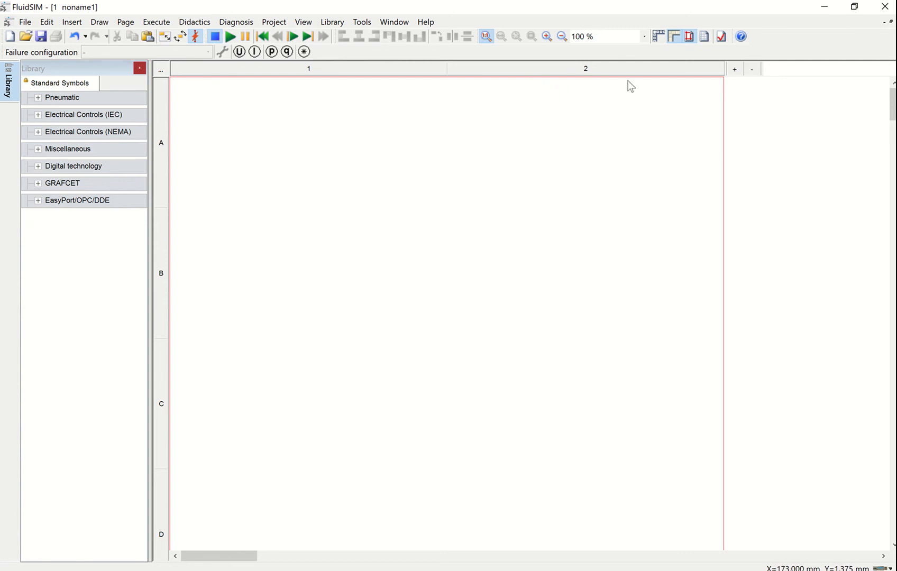
Place a single acting cylinder from the pneumatic actuators in the upper part of the page
left_click(81, 97)
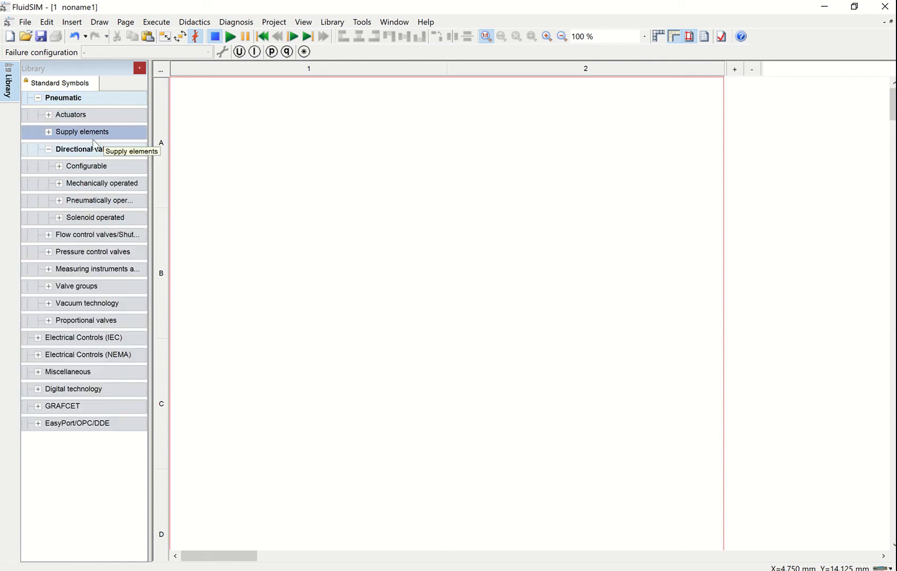
left_click(73, 100)
left_click(73, 100)
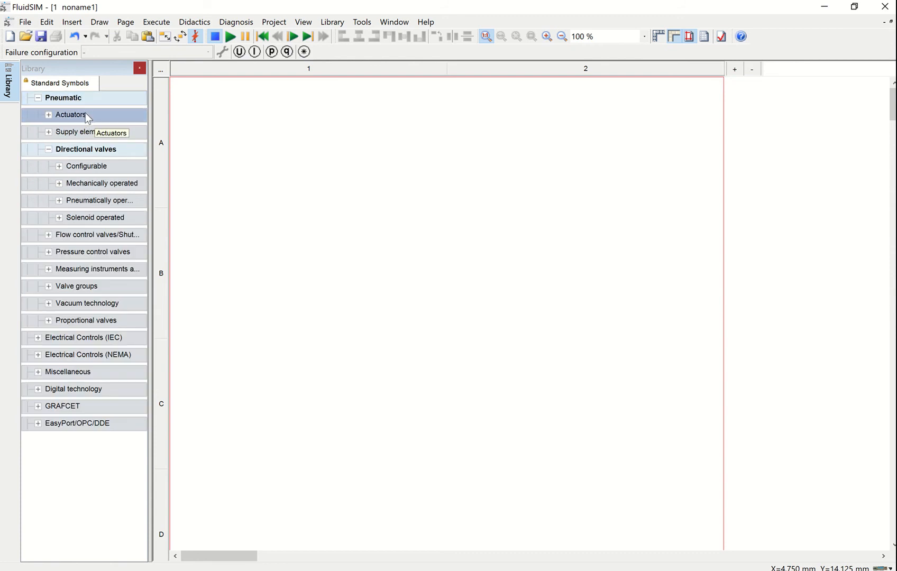
left_click(86, 113)
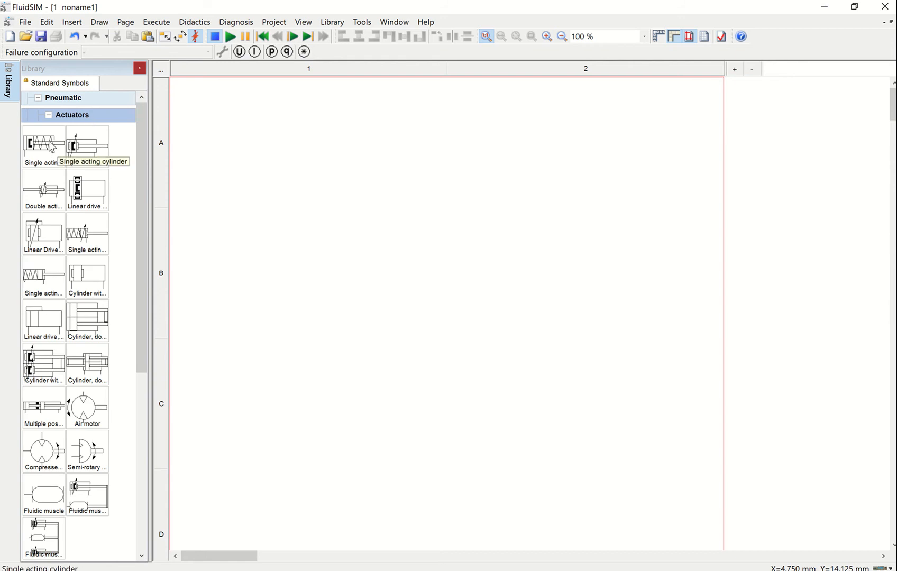
left_click_drag(47, 150, 316, 138)
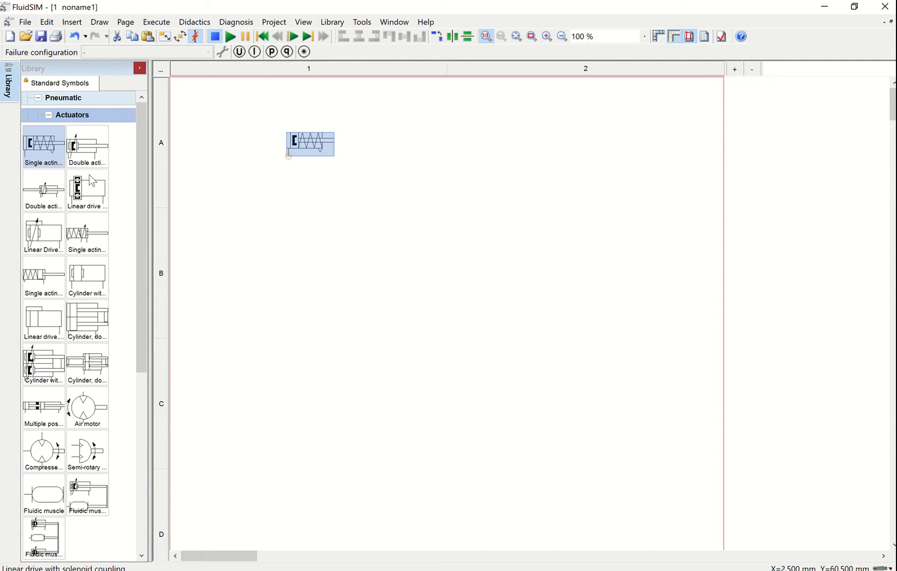
left_click(91, 114)
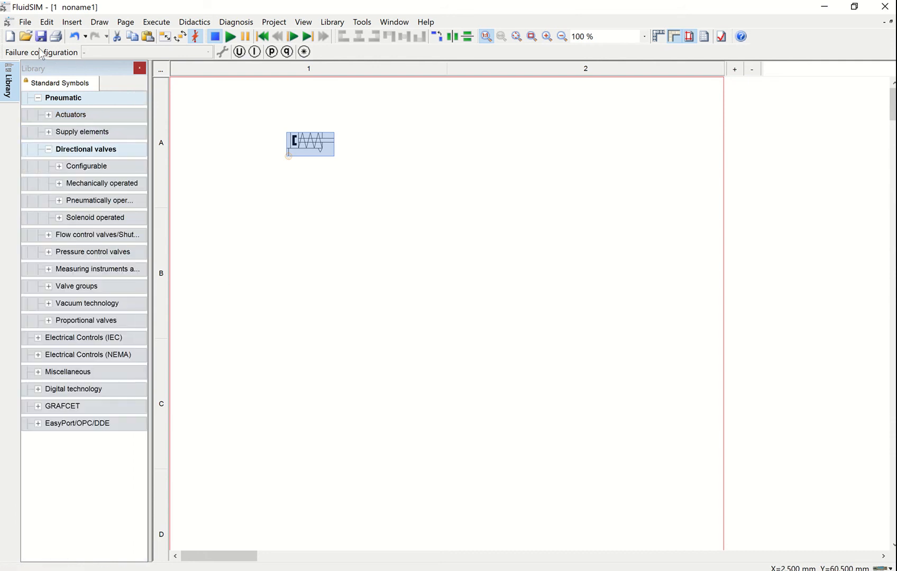
Insert a parts list near the top of the page and move the single acting cylinder below and left of it
left_click(71, 22)
left_click(89, 74)
left_click(512, 109)
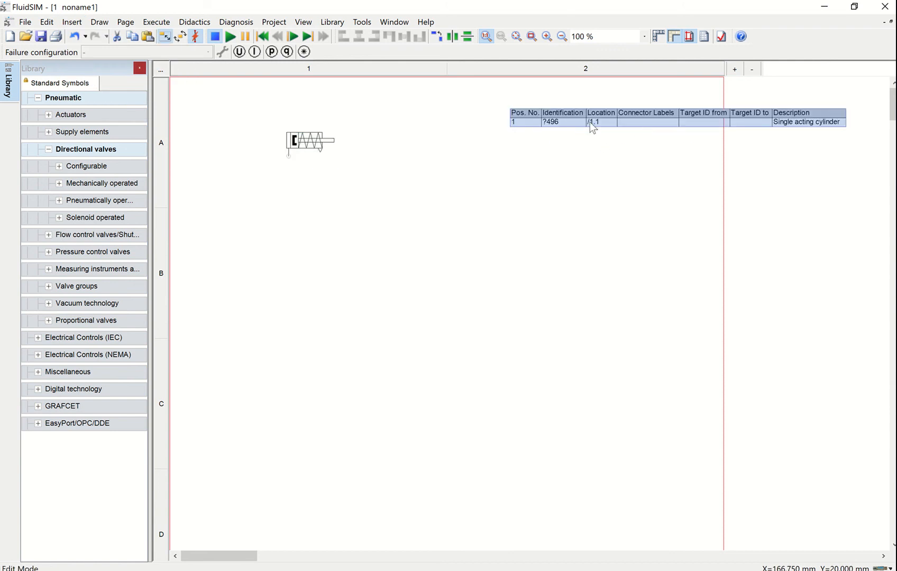
left_click_drag(589, 119, 411, 101)
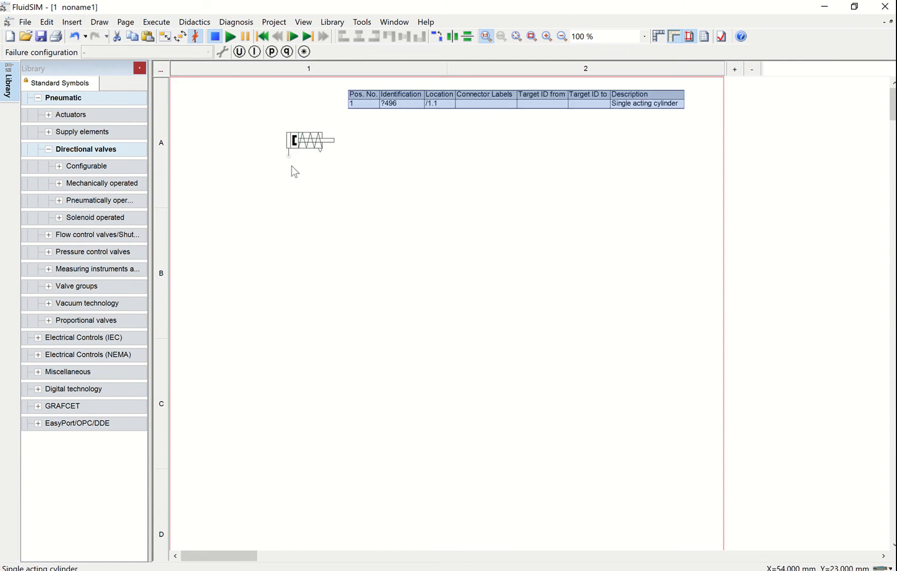
left_click_drag(309, 129, 286, 170)
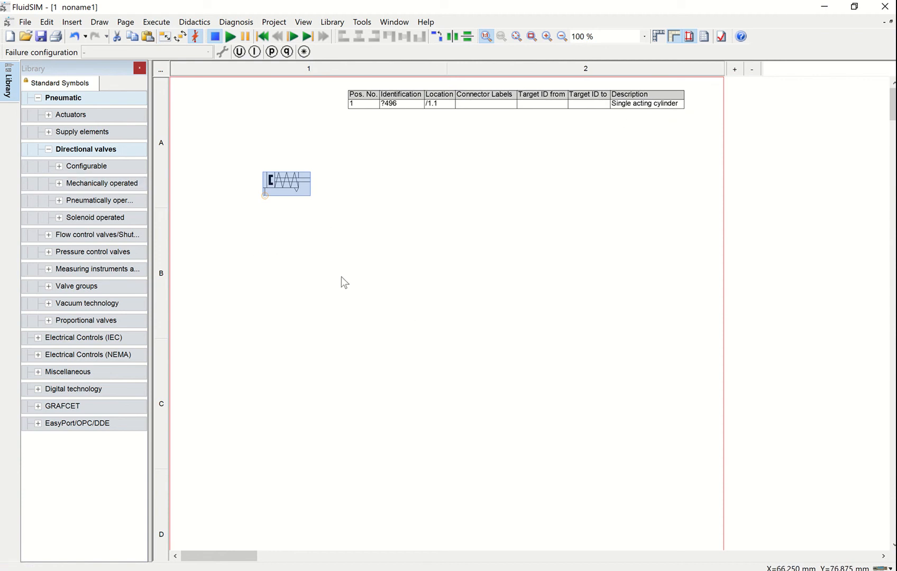
left_click(321, 207)
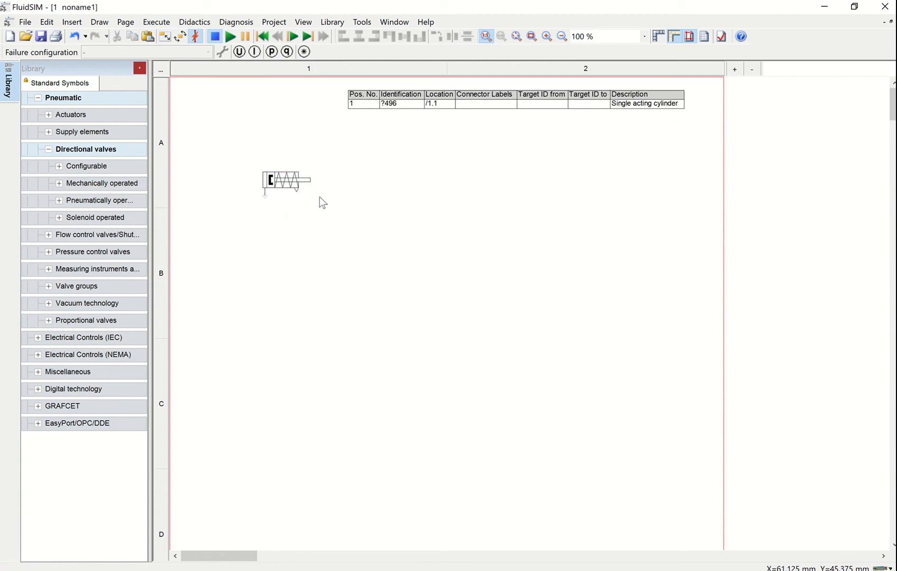
Set the single acting cylinder's identification to A and display it on the drawing
mouse_move(281, 182)
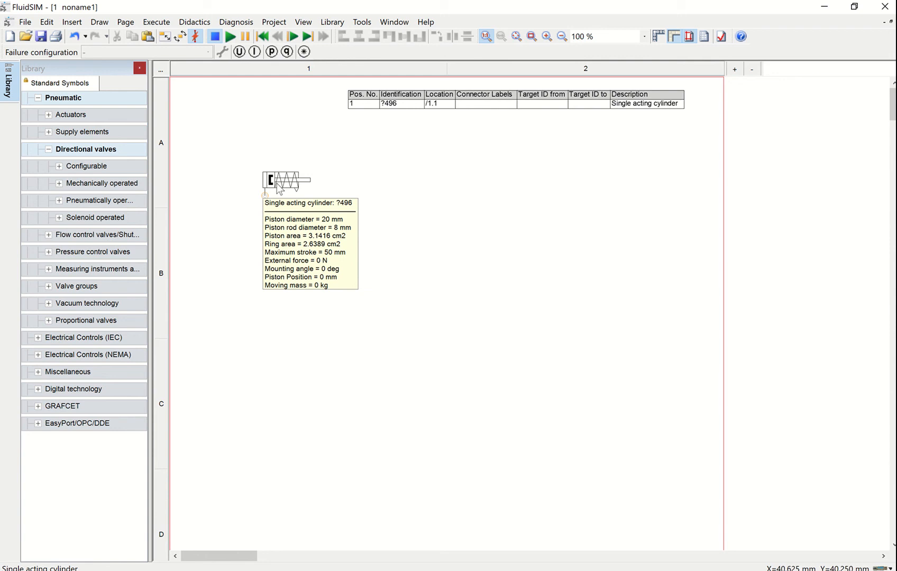
double_click(276, 183)
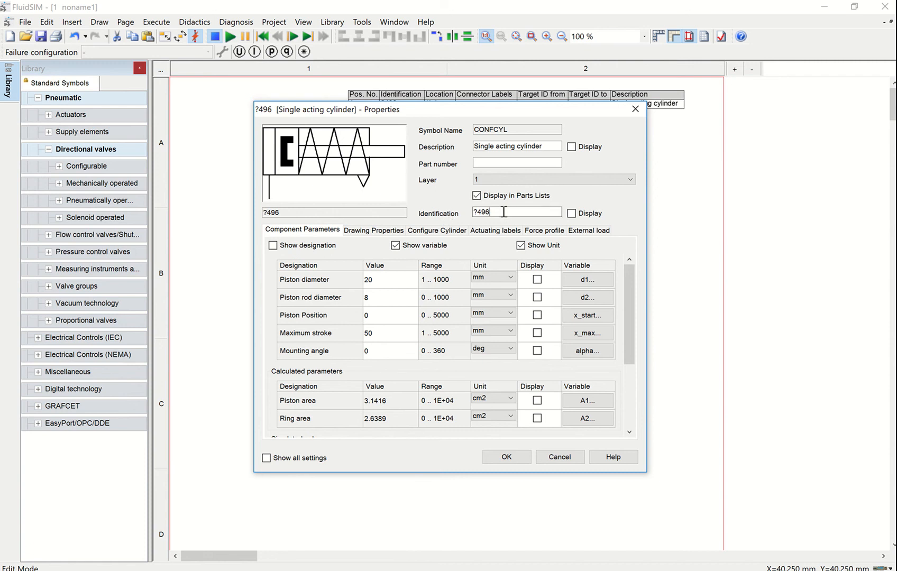
left_click_drag(492, 213, 463, 214)
type("A")
left_click(506, 454)
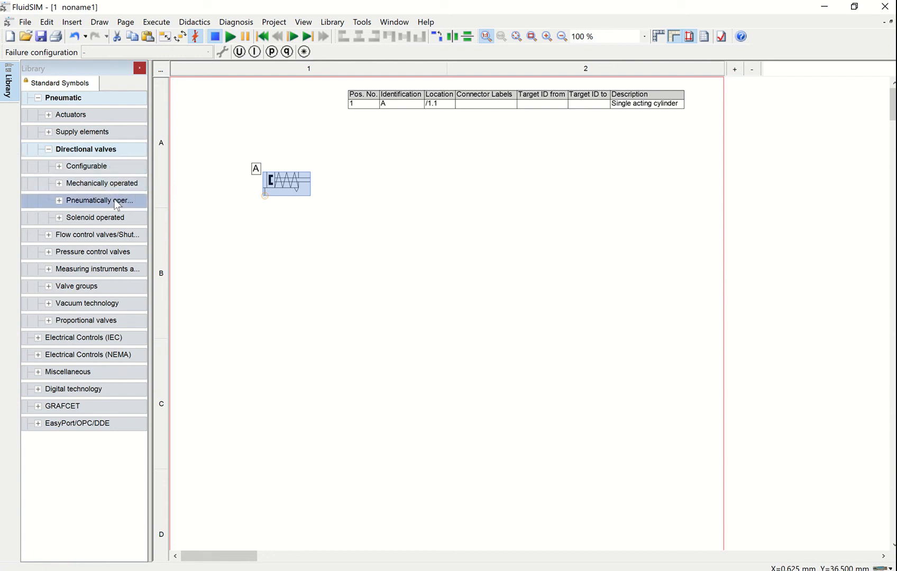
Place a configurable 3/n way valve below the cylinder, with port 2 aligned to the cylinder's connection
left_click(102, 166)
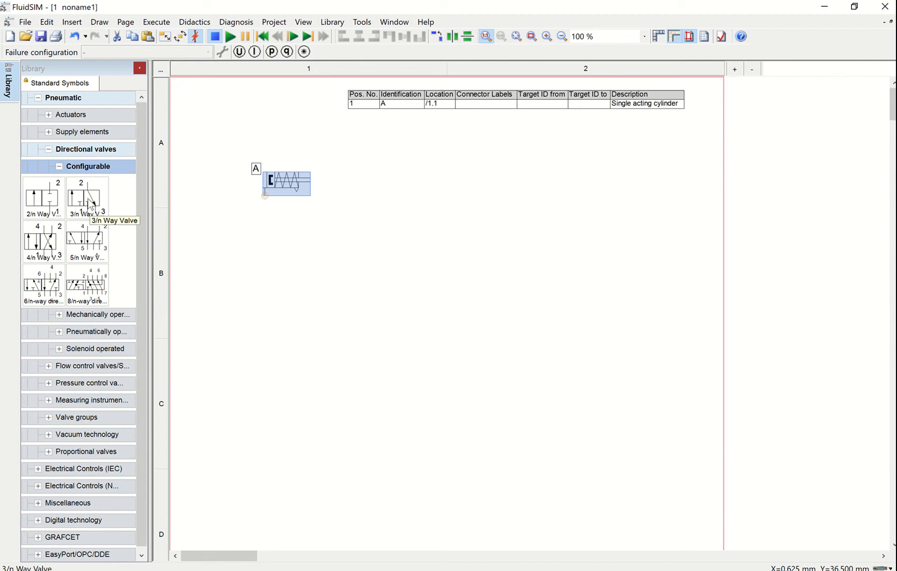
left_click_drag(89, 199, 265, 311)
left_click(309, 281)
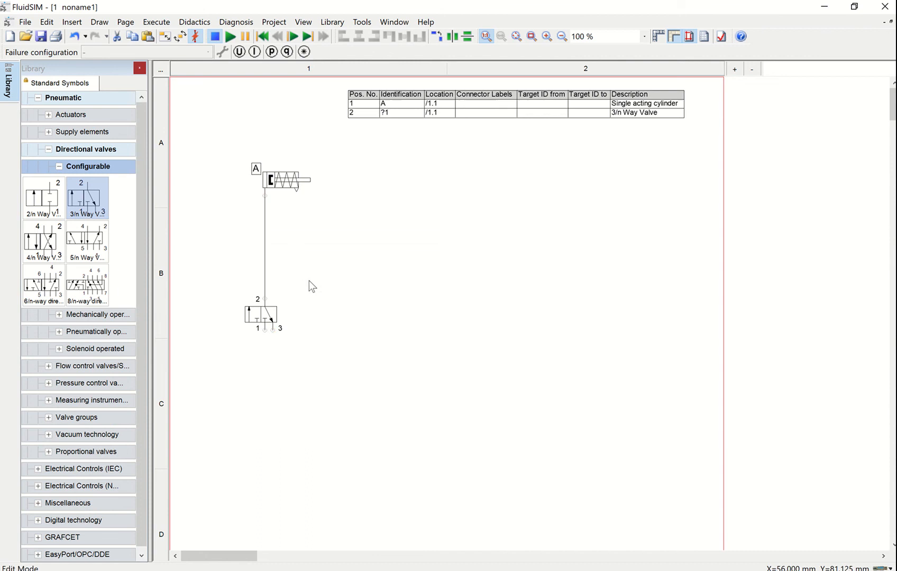
Delete the automatic cylinder line, redraw it from valve port 2 to the cylinder's connection, and move the valve slightly lower
left_click(264, 252)
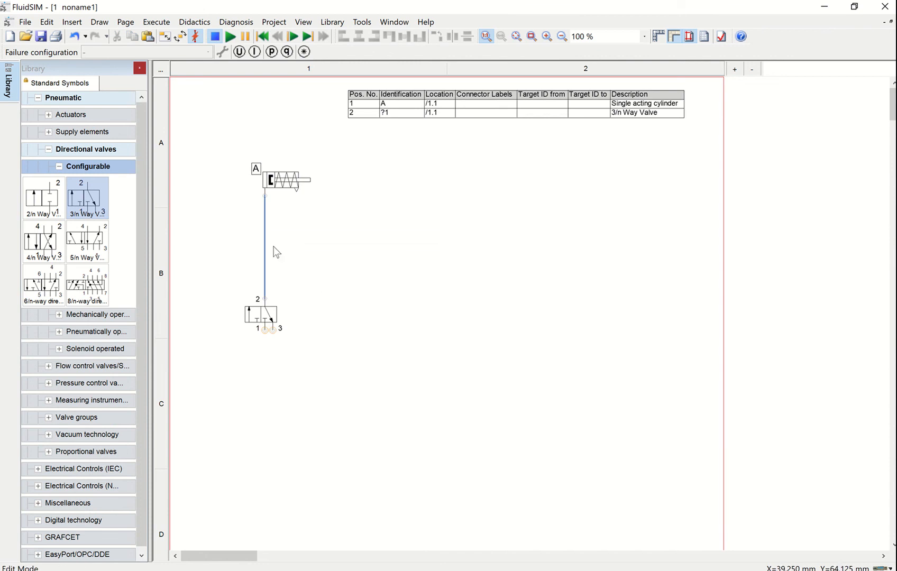
key("Delete")
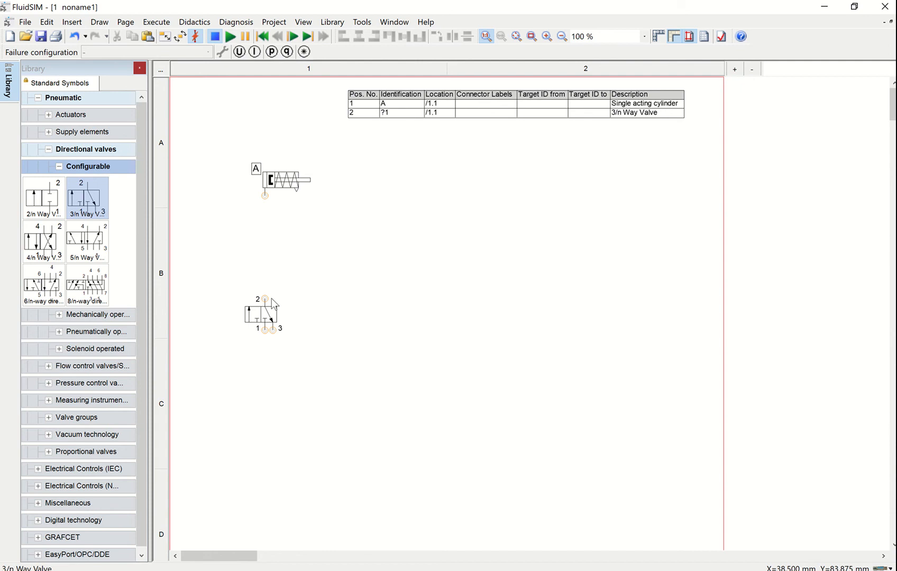
left_click_drag(265, 299, 265, 194)
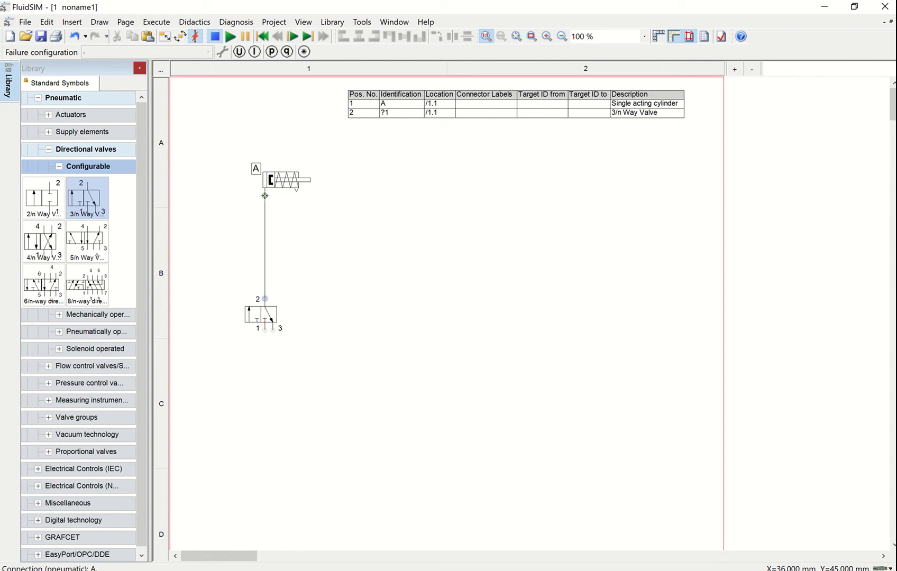
left_click_drag(265, 196, 265, 196)
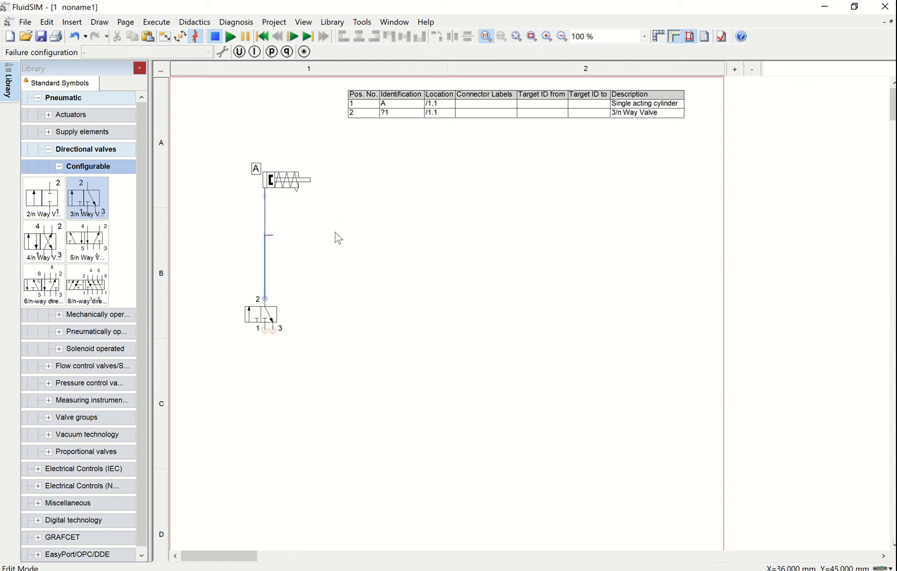
left_click(338, 254)
left_click_drag(262, 313, 262, 336)
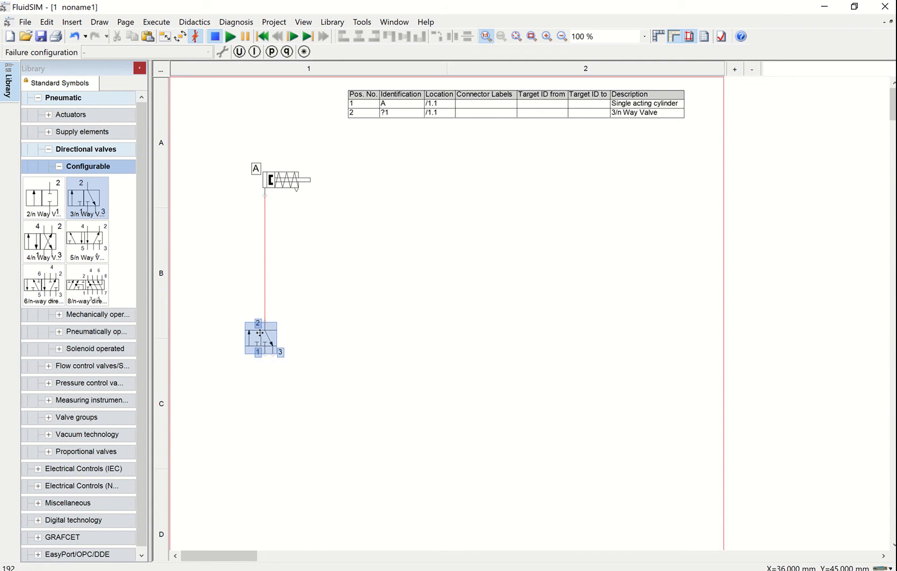
left_click(379, 328)
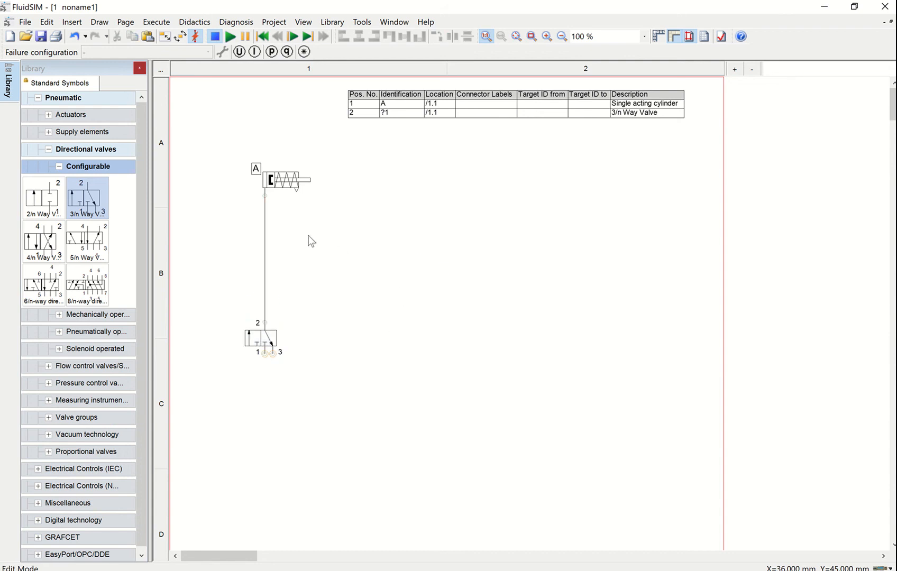
Place a compressed air supply directly below valve port 1 and replace the automatic line with a manually drawn one
left_click(92, 165)
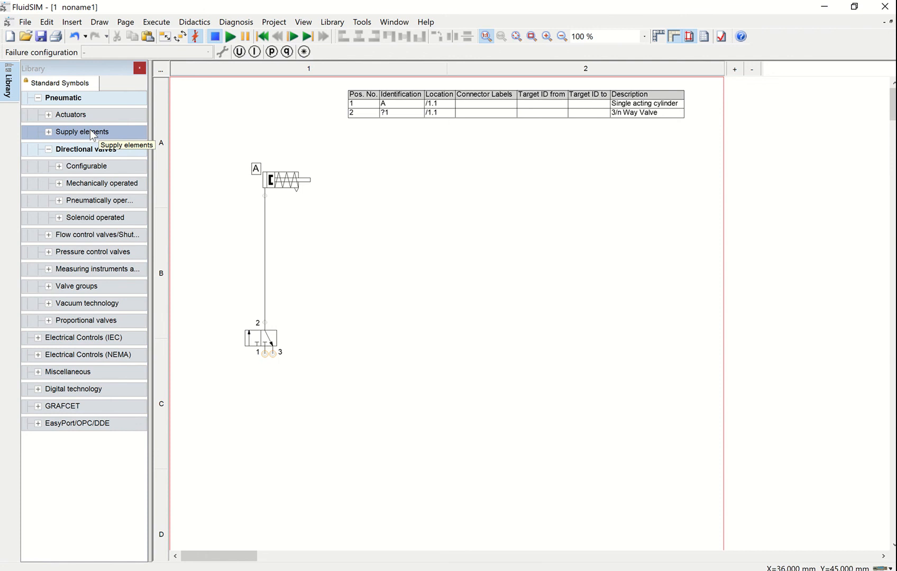
left_click(90, 131)
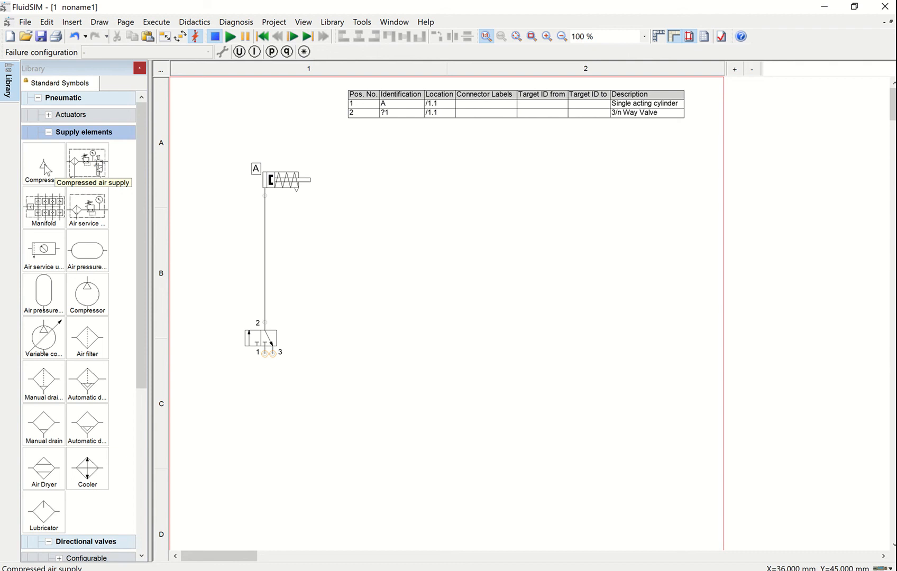
left_click_drag(44, 164, 265, 380)
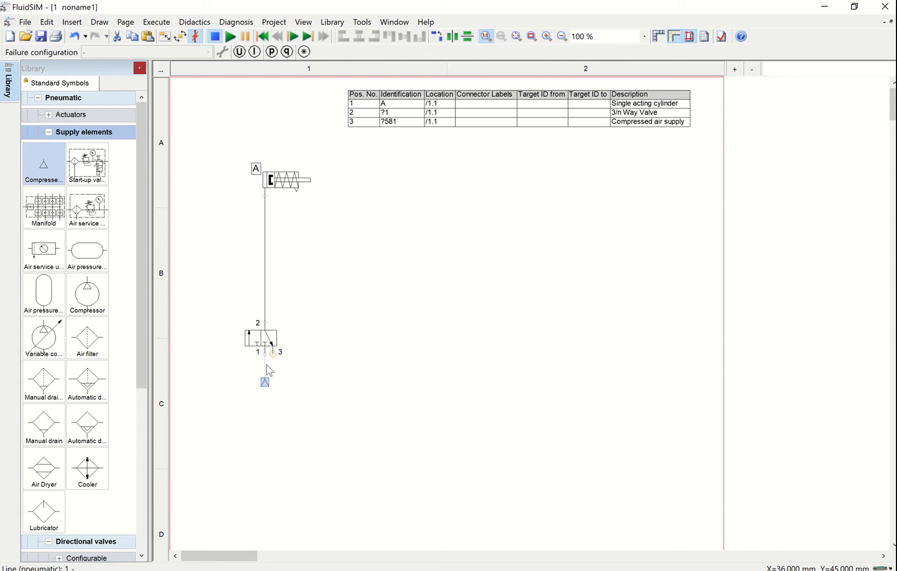
left_click(266, 361)
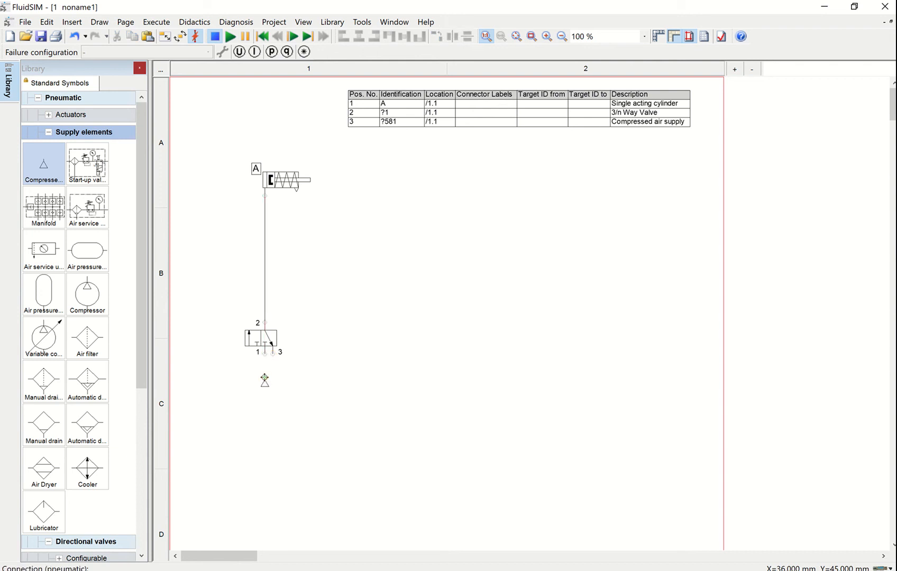
left_click_drag(265, 378, 265, 354)
Terminate valve port 3 with the plain downward-pointing exhaust triangle
double_click(273, 354)
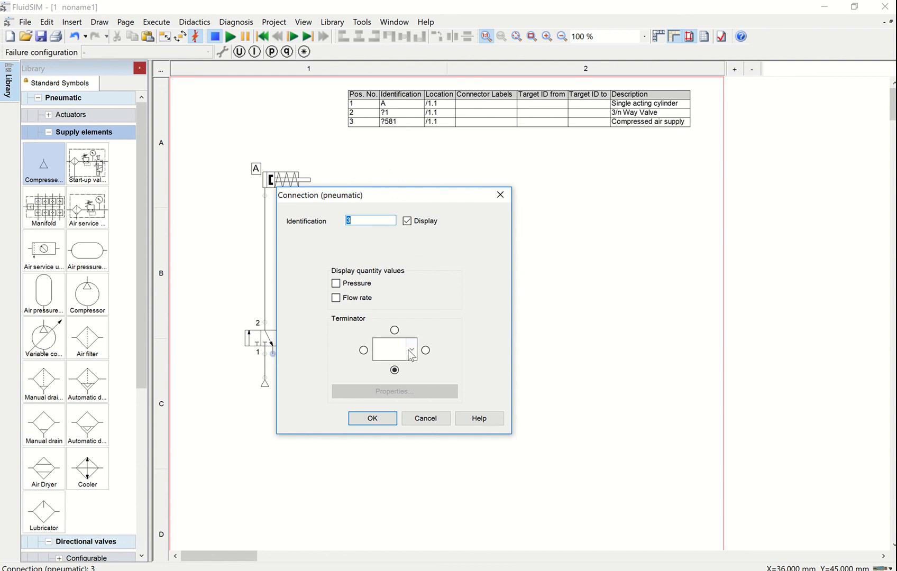
left_click(412, 353)
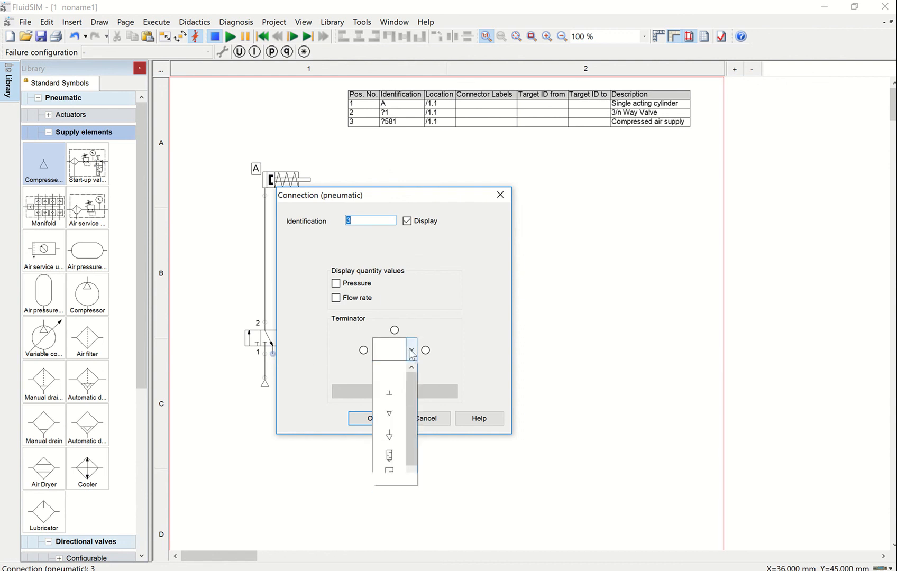
left_click(389, 410)
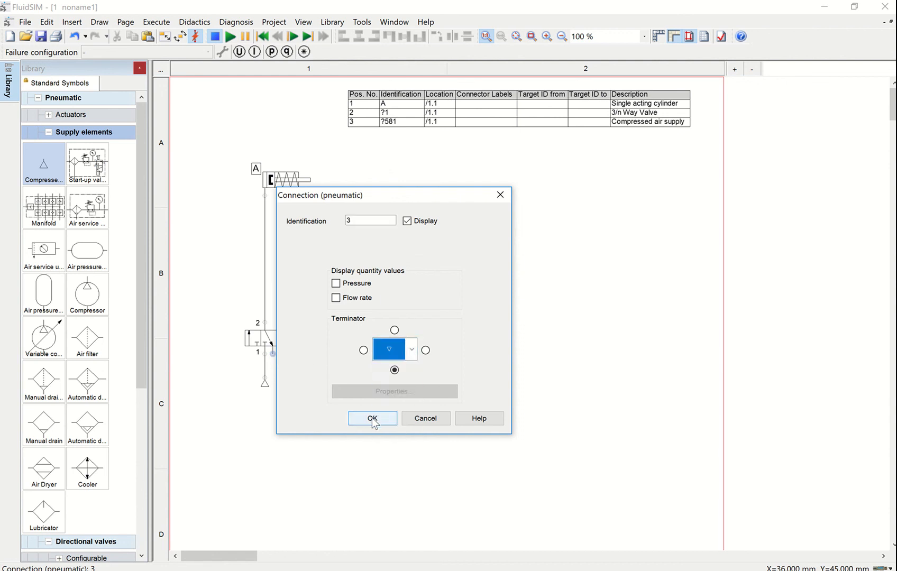
left_click(375, 421)
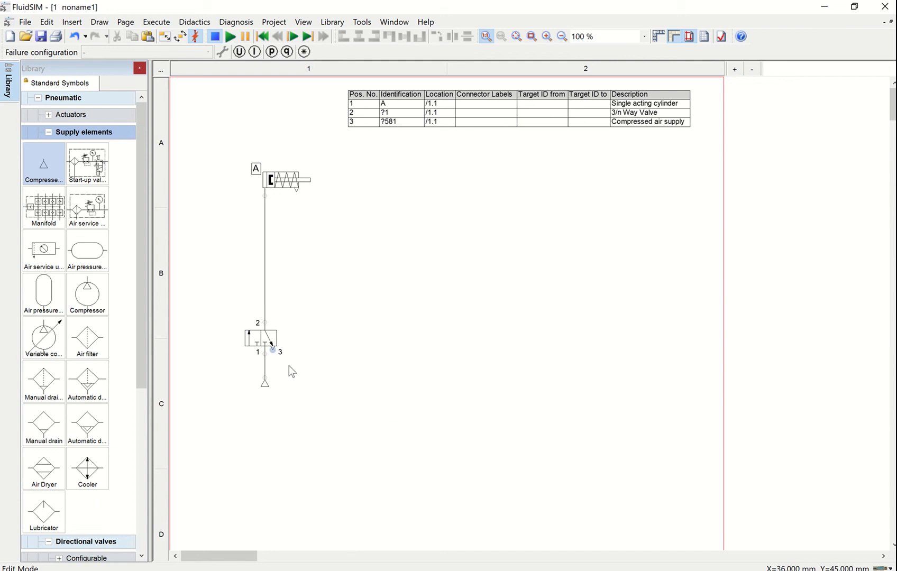
Configure the 3/n way valve with general manual actuation on the left side and spring return on the right side
left_click(265, 345)
double_click(262, 344)
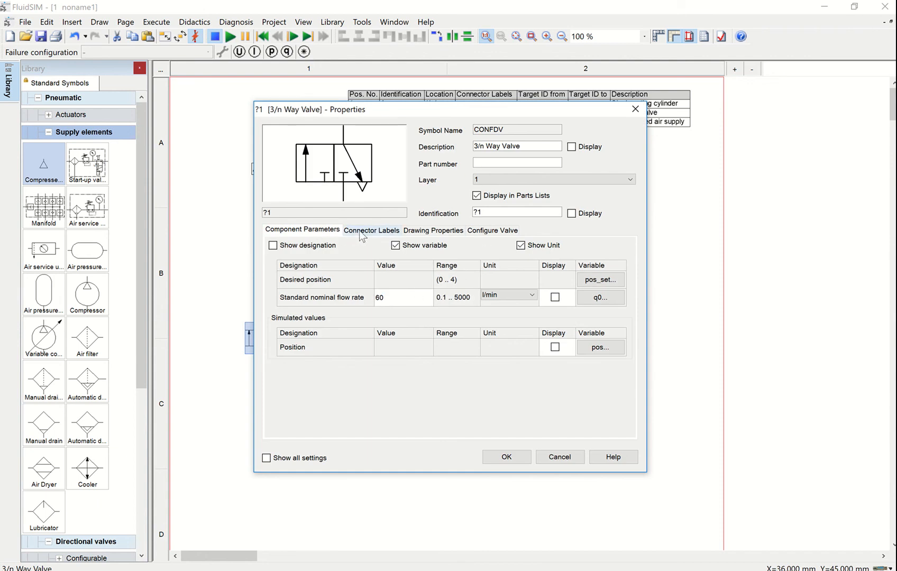
left_click(490, 235)
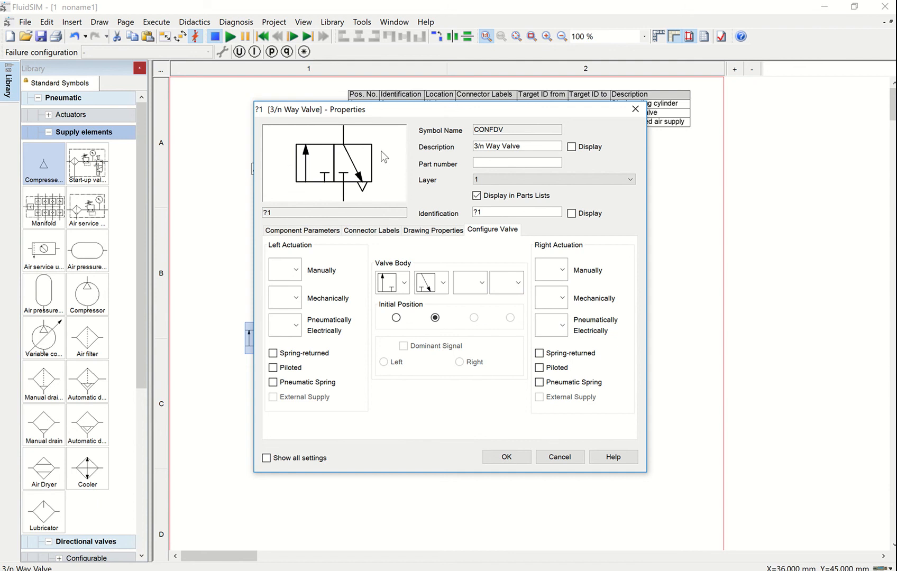
left_click(297, 273)
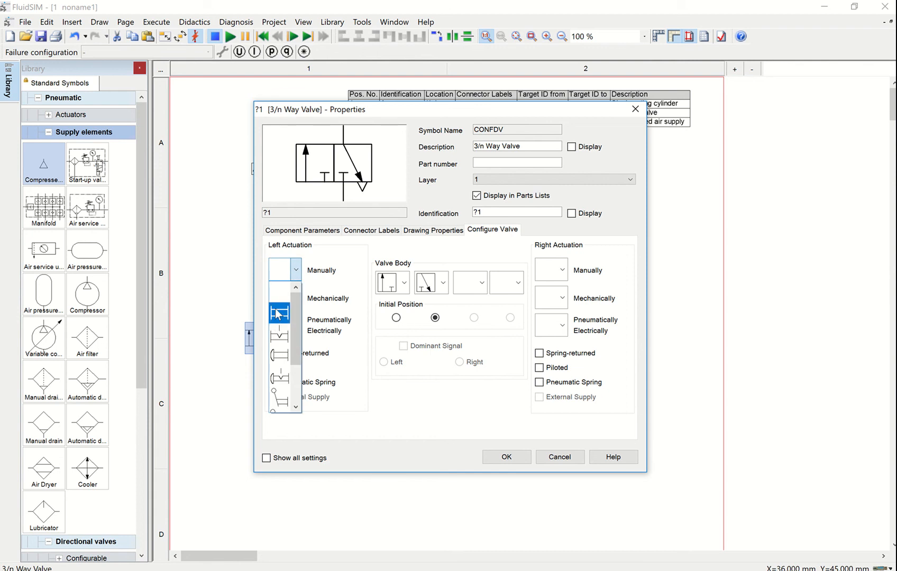
left_click(277, 314)
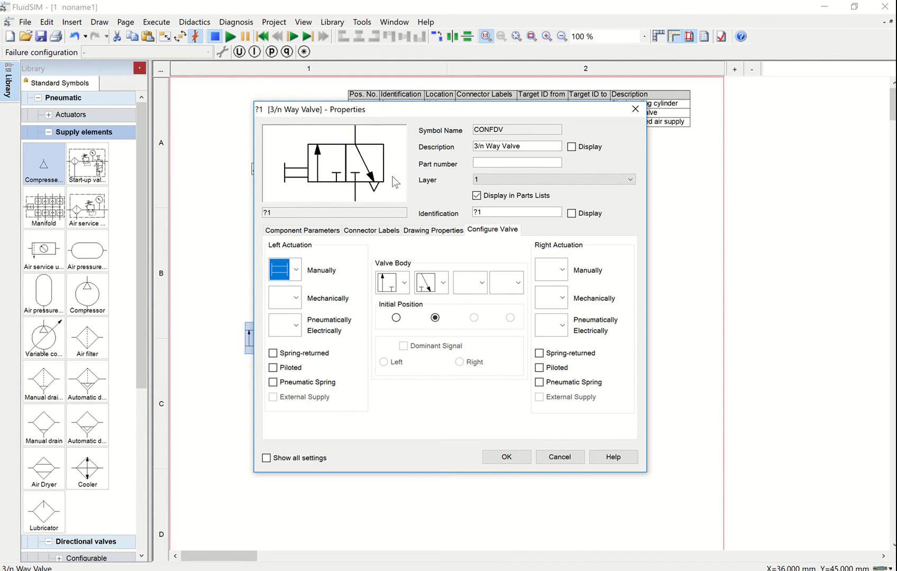
left_click(539, 354)
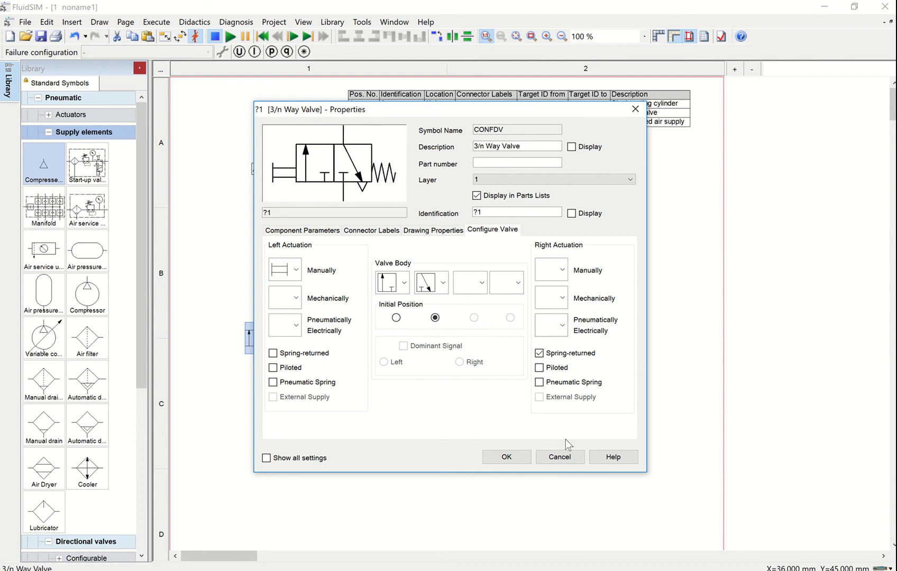
left_click(507, 458)
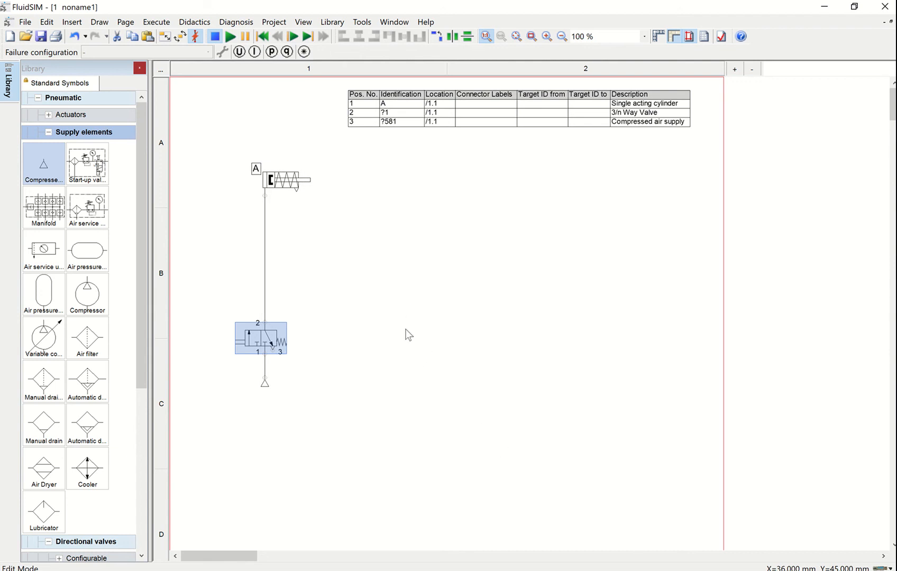
left_click(427, 305)
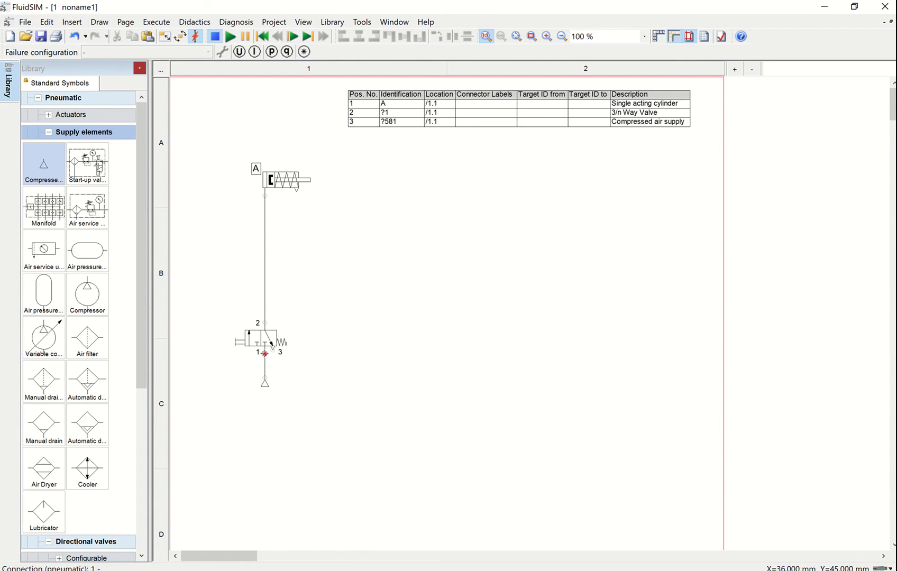
Run the simulation, operate the 3/2-way valve's manual actuator to test cylinder A's movement, and stop the simulation
mouse_move(270, 348)
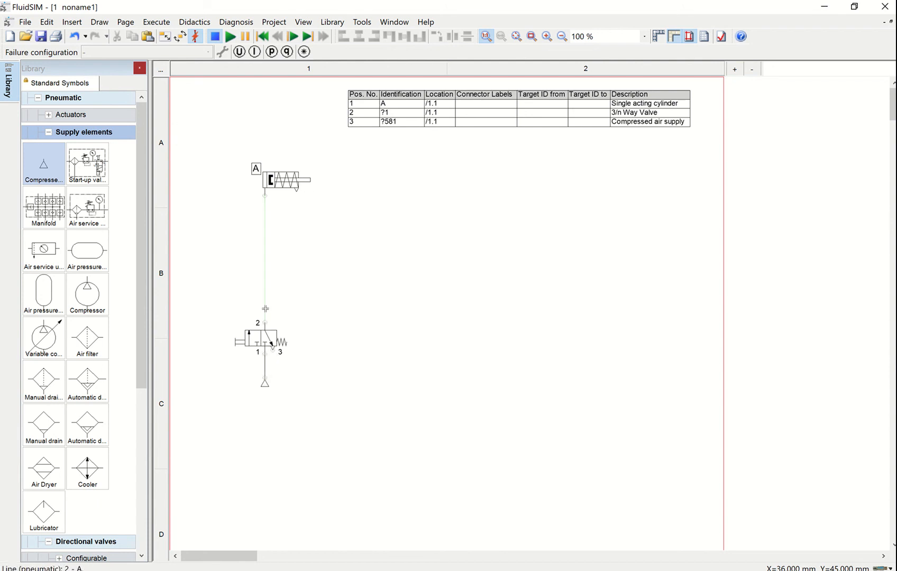
mouse_move(265, 393)
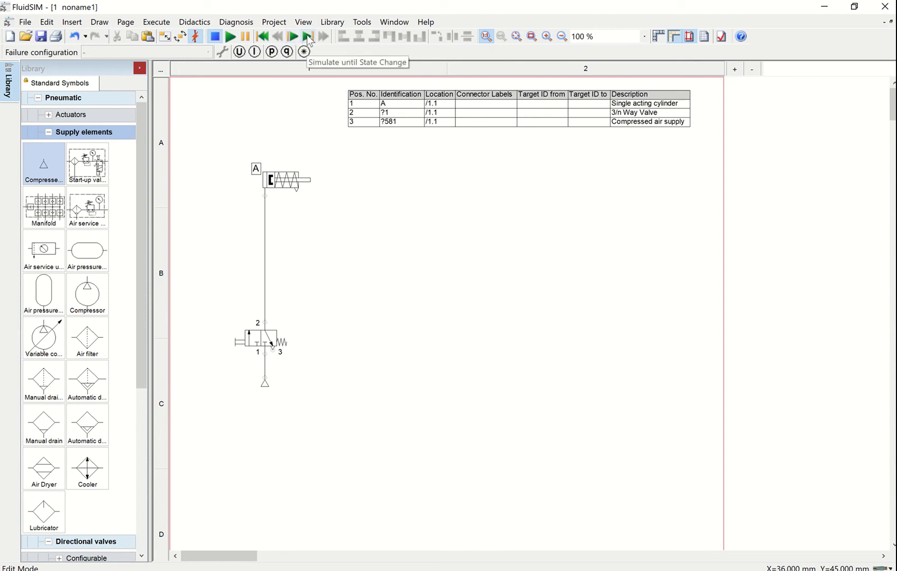
left_click(230, 40)
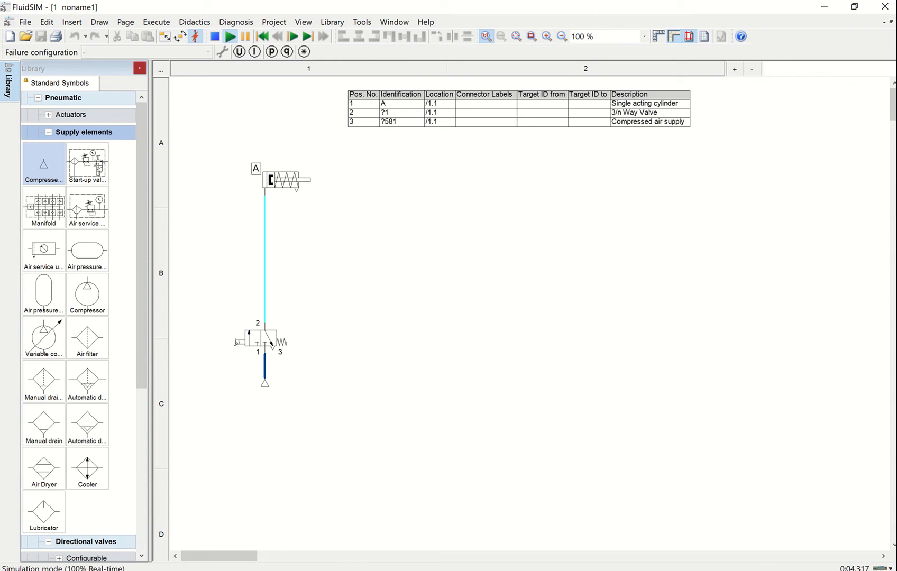
left_click(237, 342)
left_click(239, 344)
left_click(215, 37)
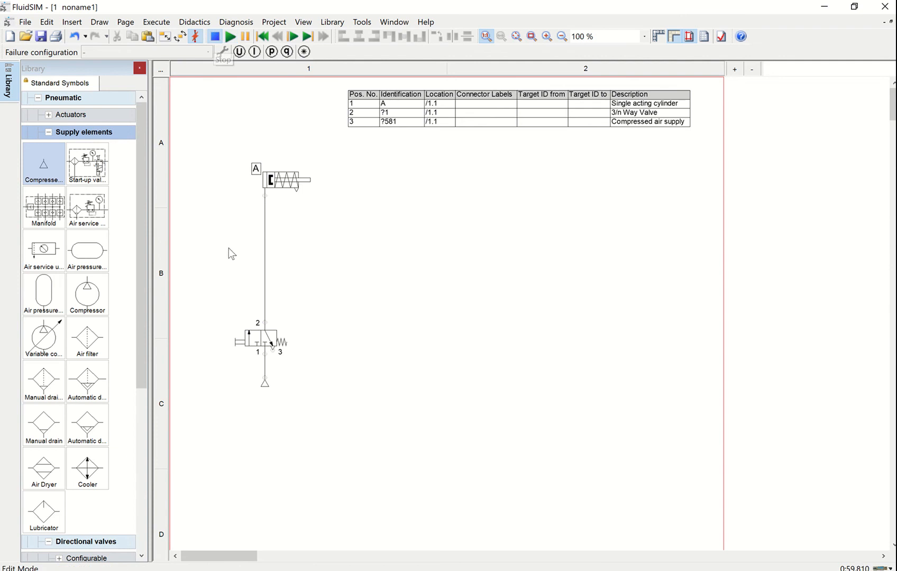
Set the 3/n way valve's identification to V in its properties
left_click(263, 335)
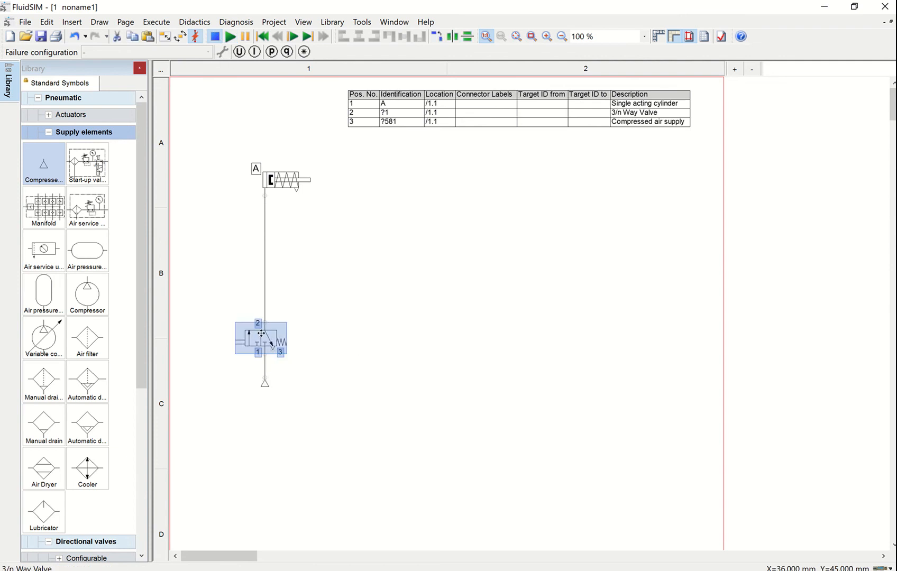
double_click(263, 334)
left_click(495, 211)
left_click_drag(494, 212, 458, 214)
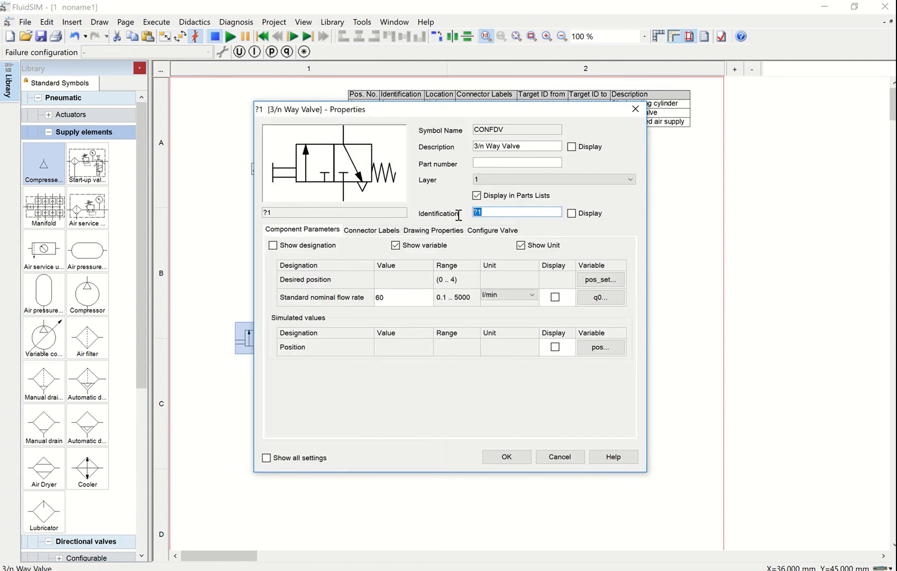
type("V")
left_click(509, 457)
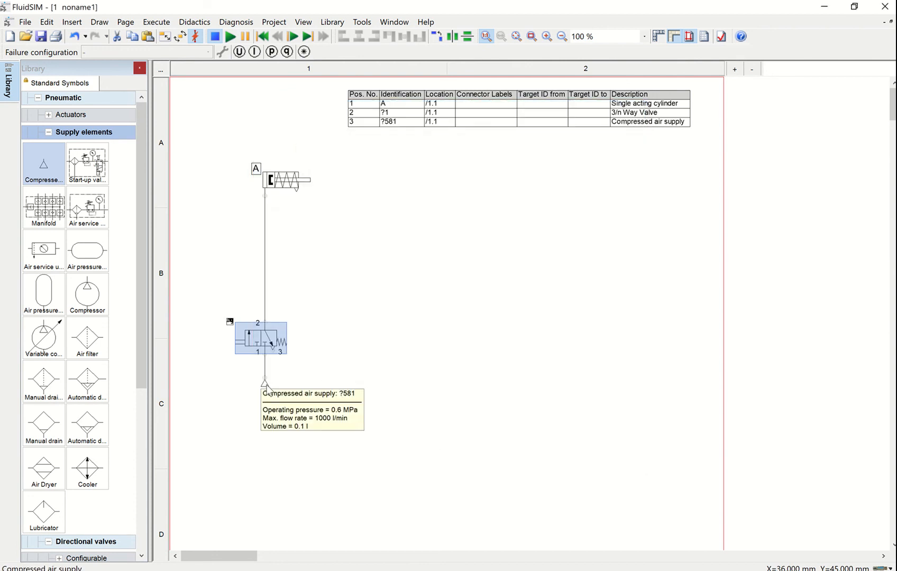
Set the compressed air supply's identification to Z in its properties
double_click(265, 384)
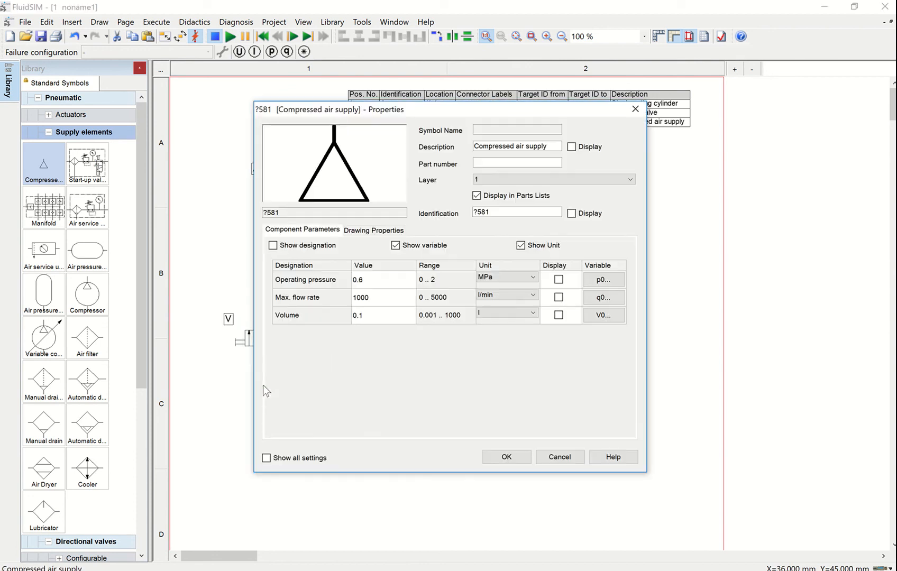
left_click(506, 211)
left_click_drag(505, 210, 454, 215)
type("Z")
left_click(511, 457)
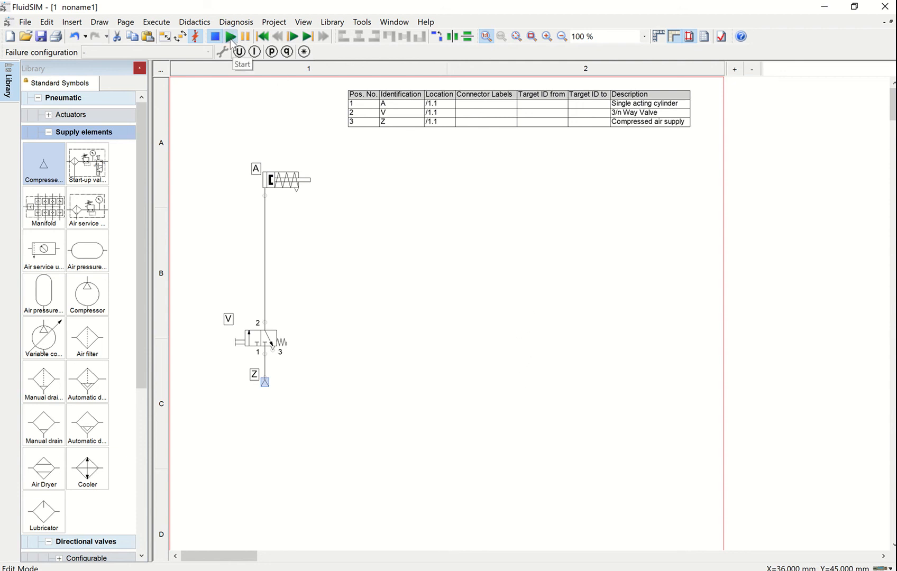
Simulate the labelled circuit and repeatedly actuate valve V by hand to check that cylinder A extends and retracts
left_click(236, 341)
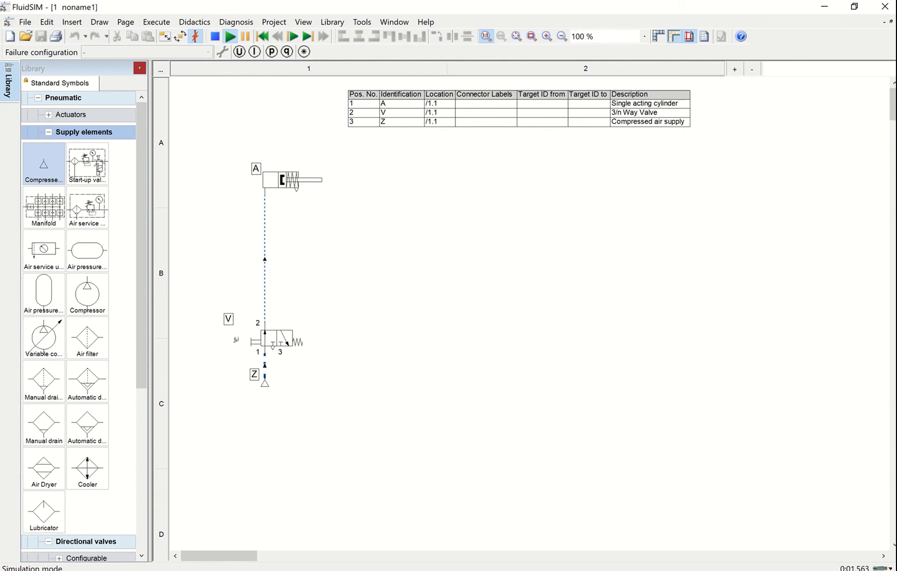
left_click(236, 340)
left_click(237, 340)
left_click(237, 340)
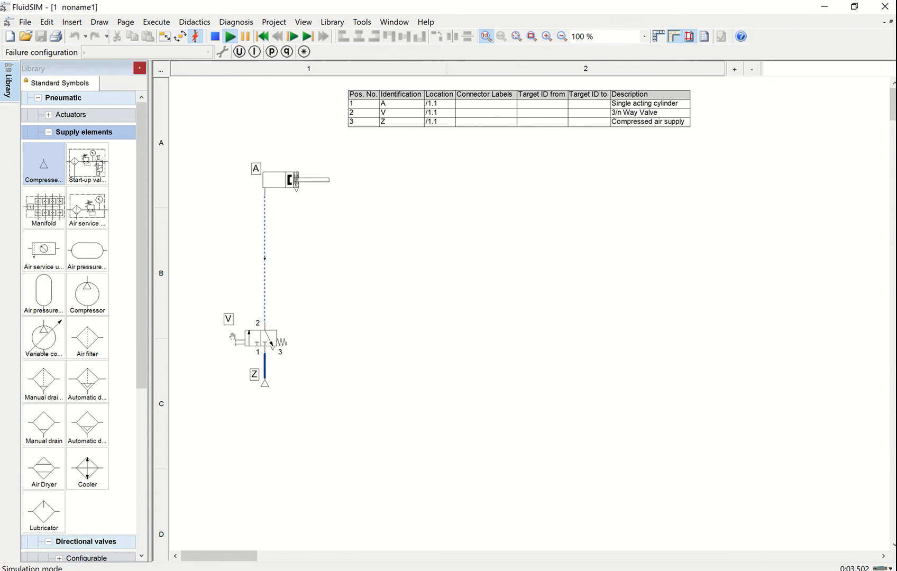